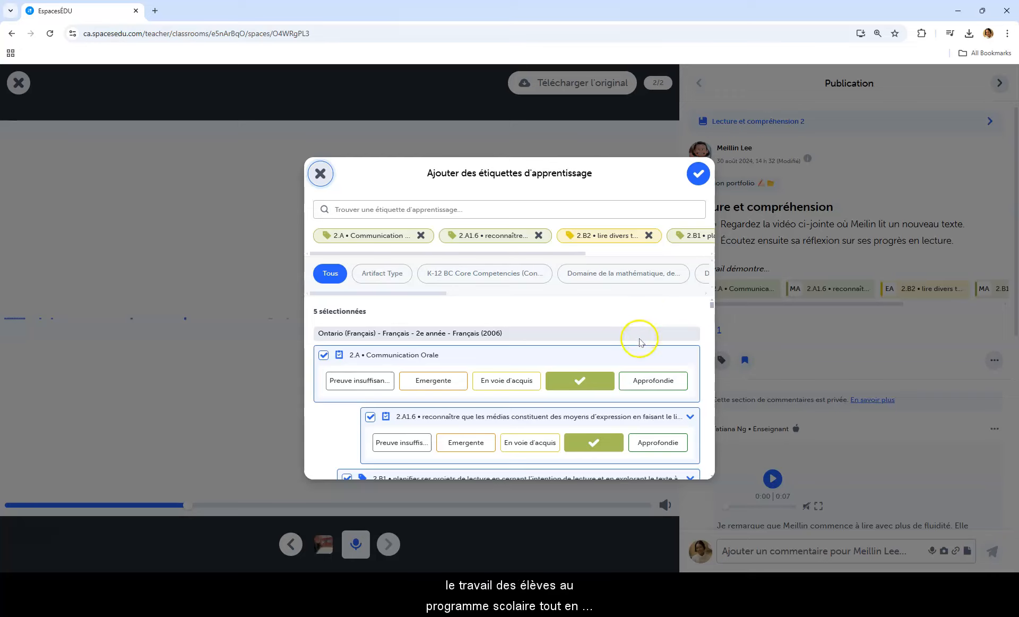
- Examine the proficiency levels assigned to the learning tags selected for the student's publication
scroll(641, 343, down, 1)
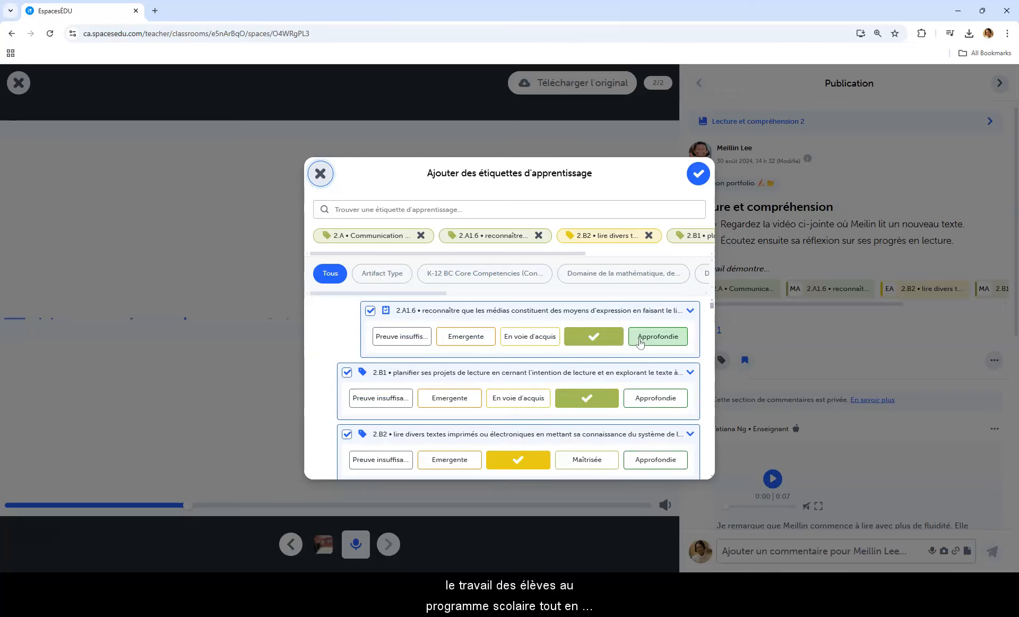
scroll(641, 344, down, 1)
scroll(641, 344, down, 1)
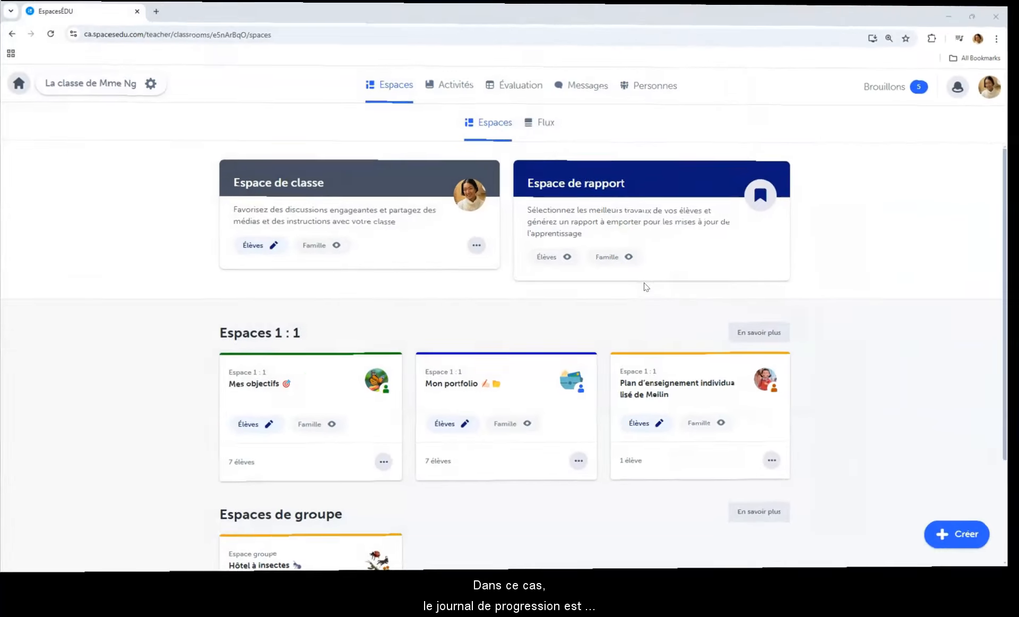
- Start a new entry in the class's Journal de progression and title it "Participation à la discussion"
click(516, 126)
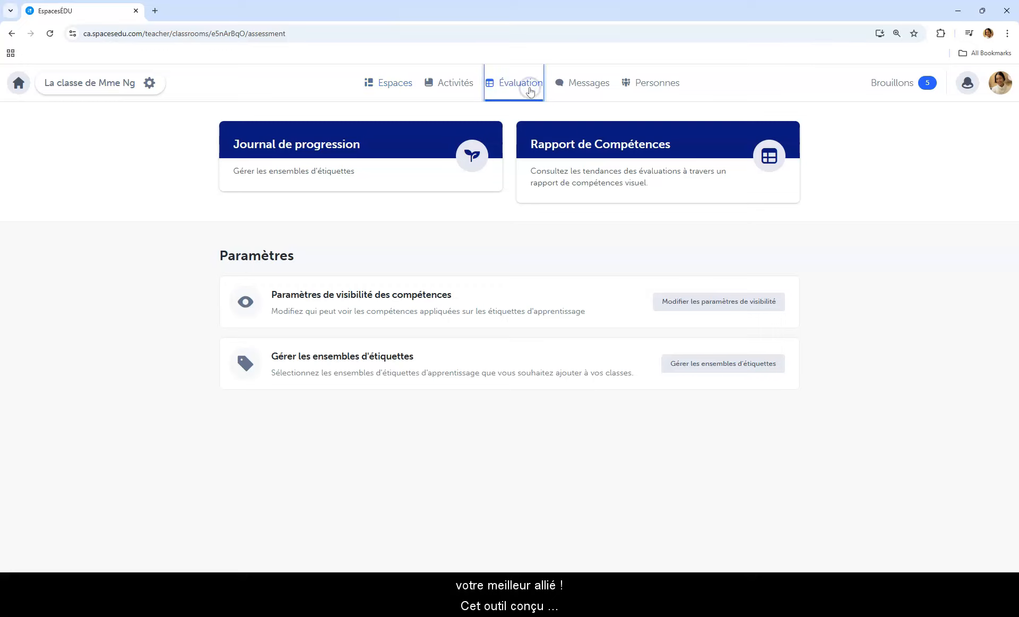
click(343, 160)
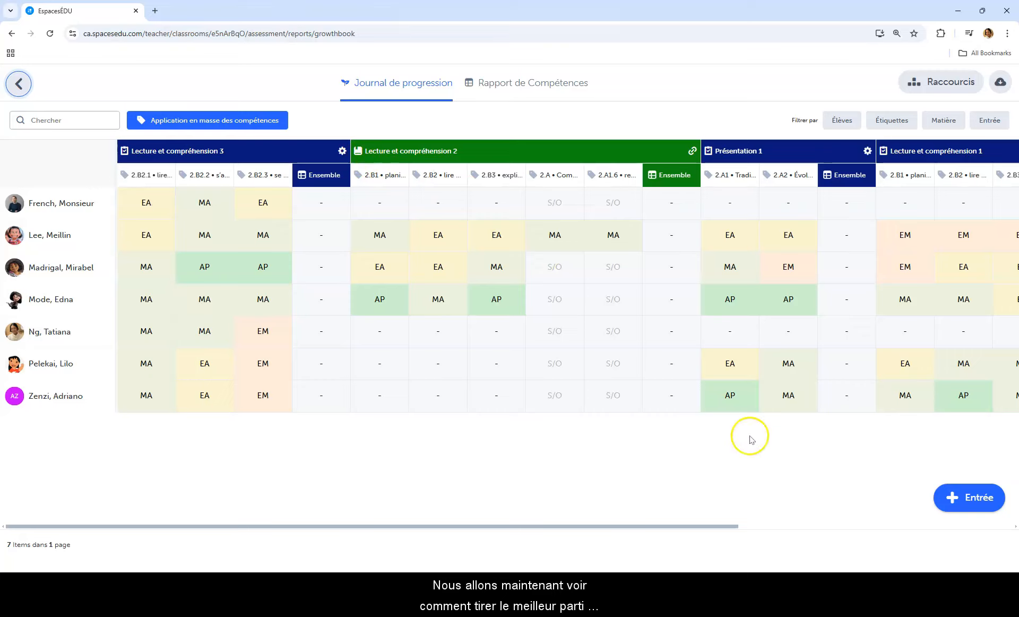
click(986, 496)
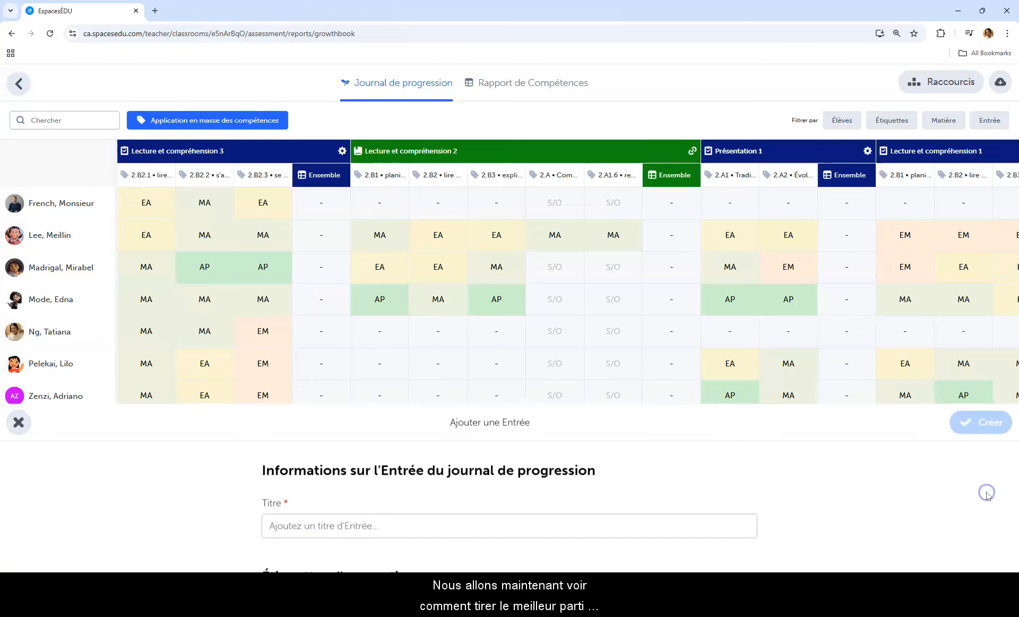
click(390, 191)
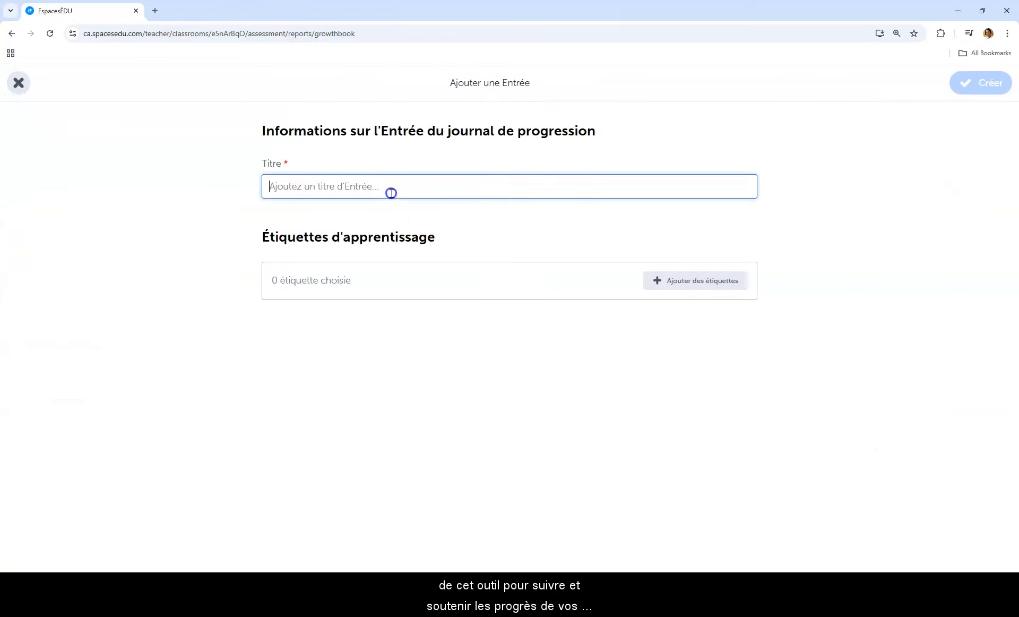
text(Participation à la discussion)
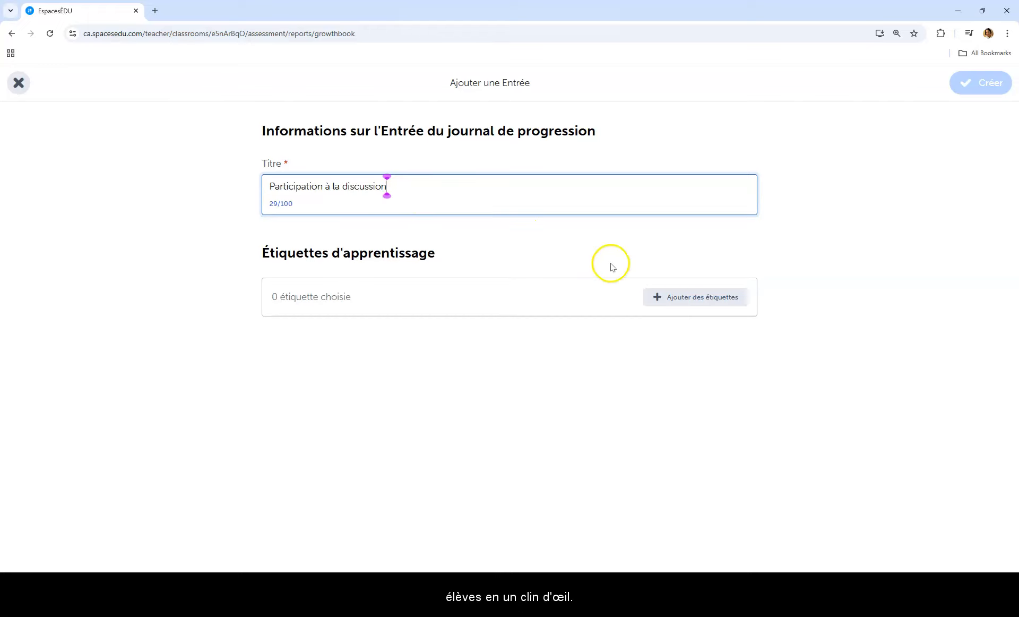
- Attach the learning tags 2.A1 Traditions d'aujourd'hui et d'autrefois and 2.A2 Évolution des traditions, and create the entry
click(668, 297)
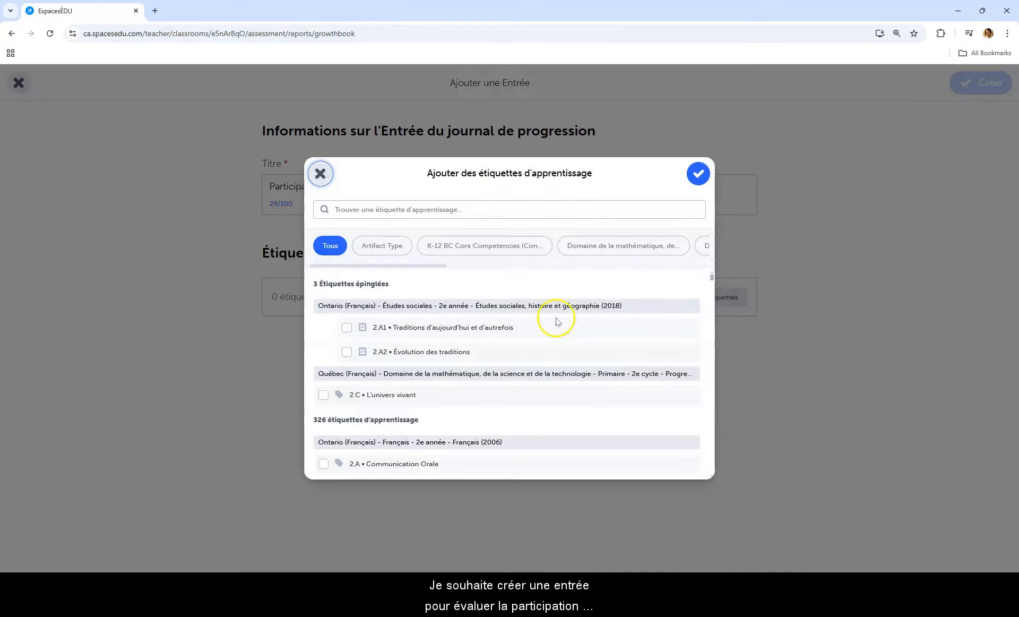
click(415, 327)
click(418, 378)
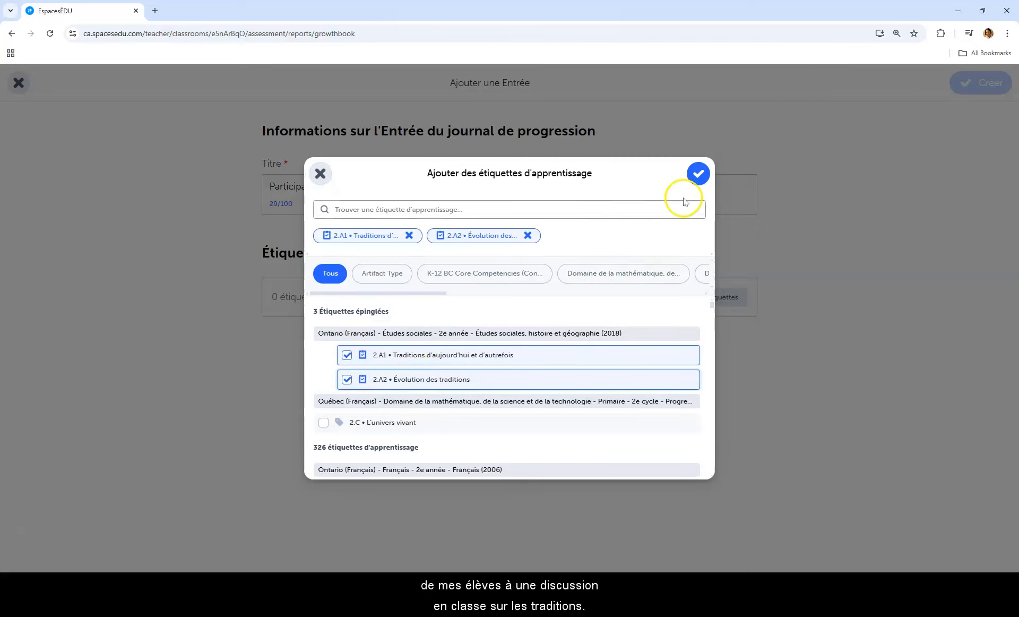
click(700, 175)
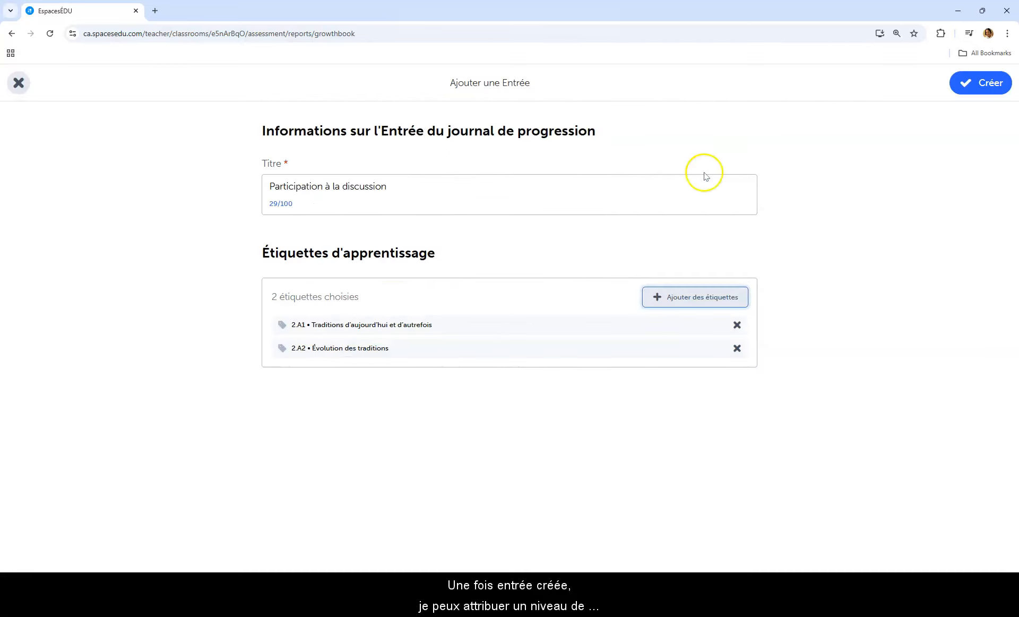
click(988, 83)
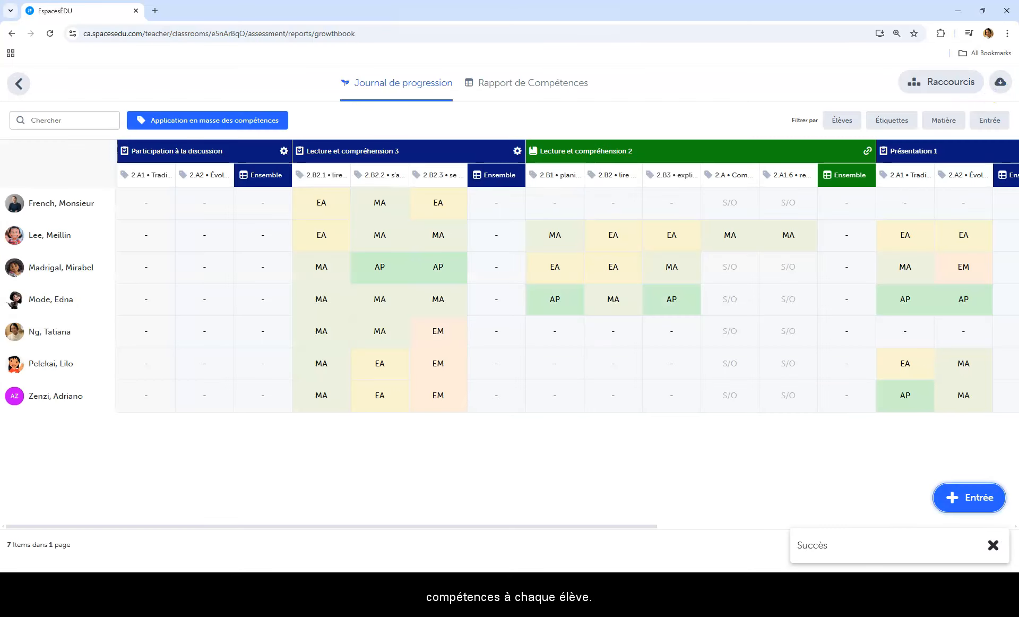
- Rate the first student Preuve insuffisante on both 2.A1 and 2.A2 under Participation à la discussion
click(151, 206)
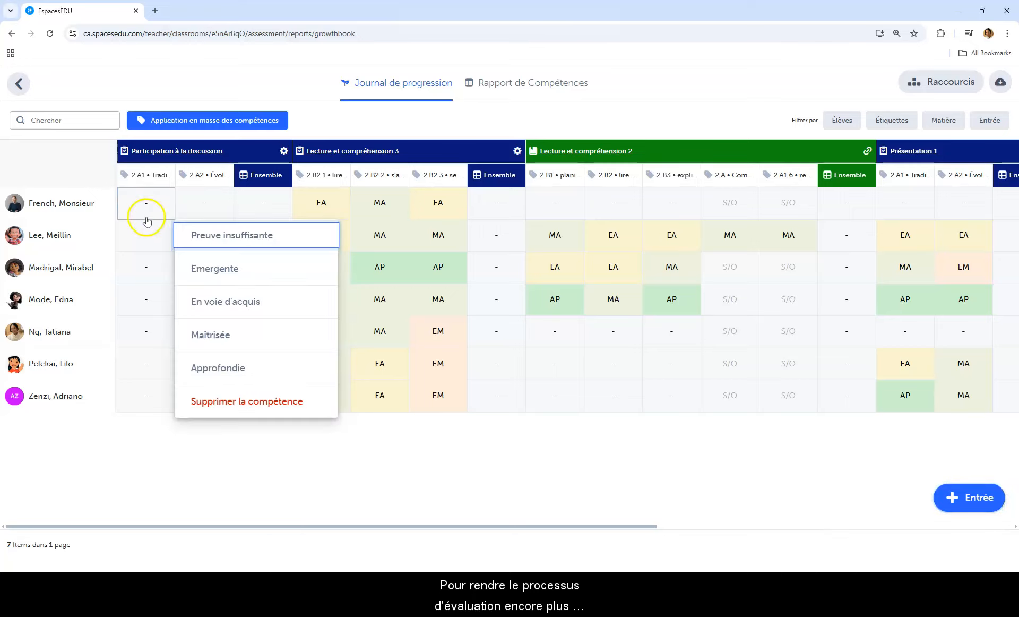
click(217, 239)
click(205, 202)
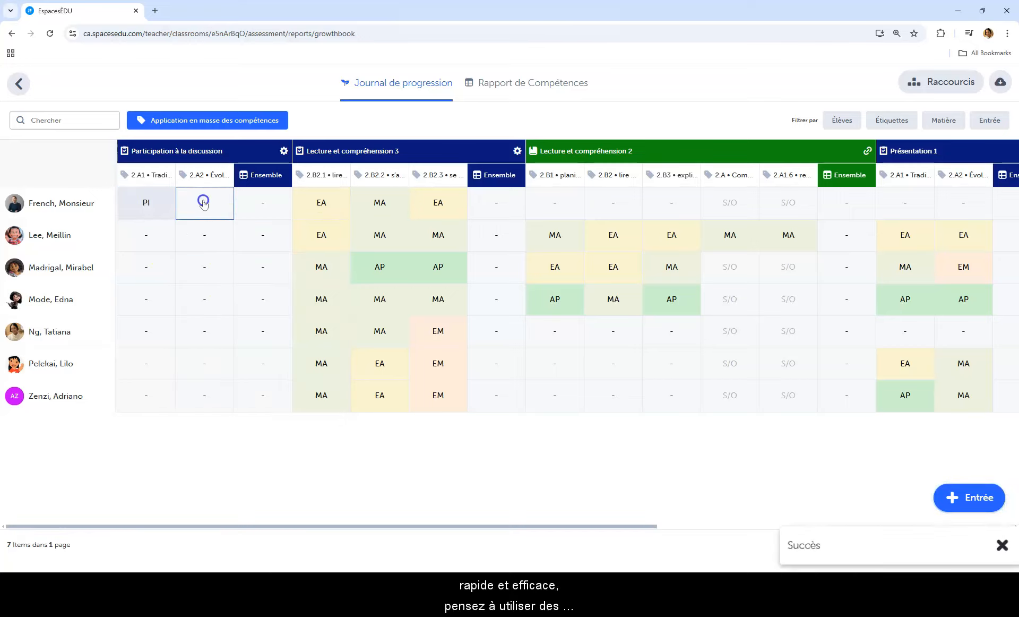
click(253, 243)
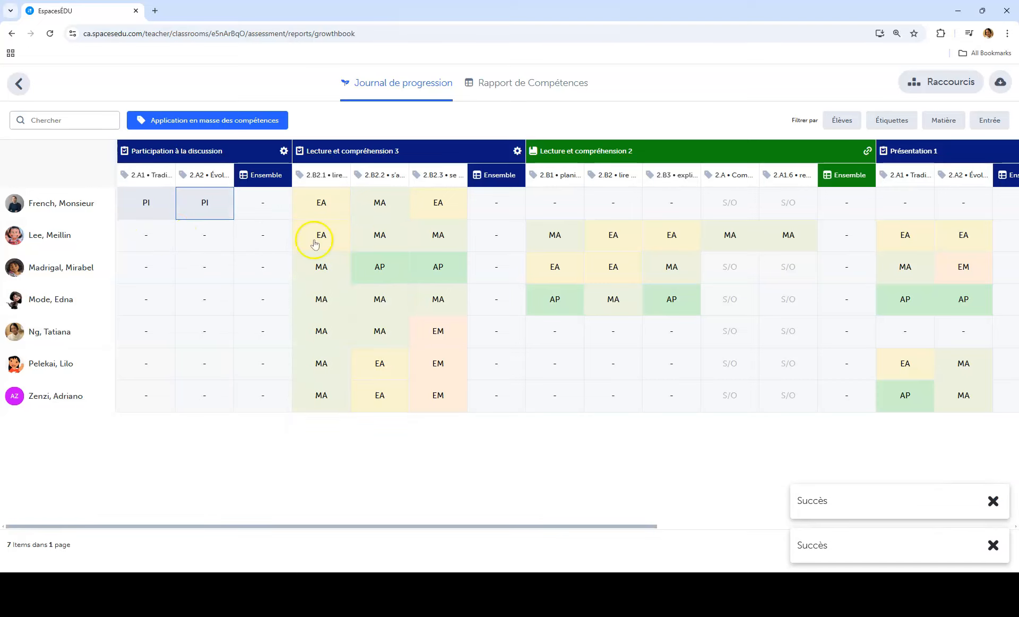
- Consult the keyboard shortcuts list and rate the second student Maîtrisée on 2.A1 and Emergente on 2.A2 under Participation à la discussion
click(924, 81)
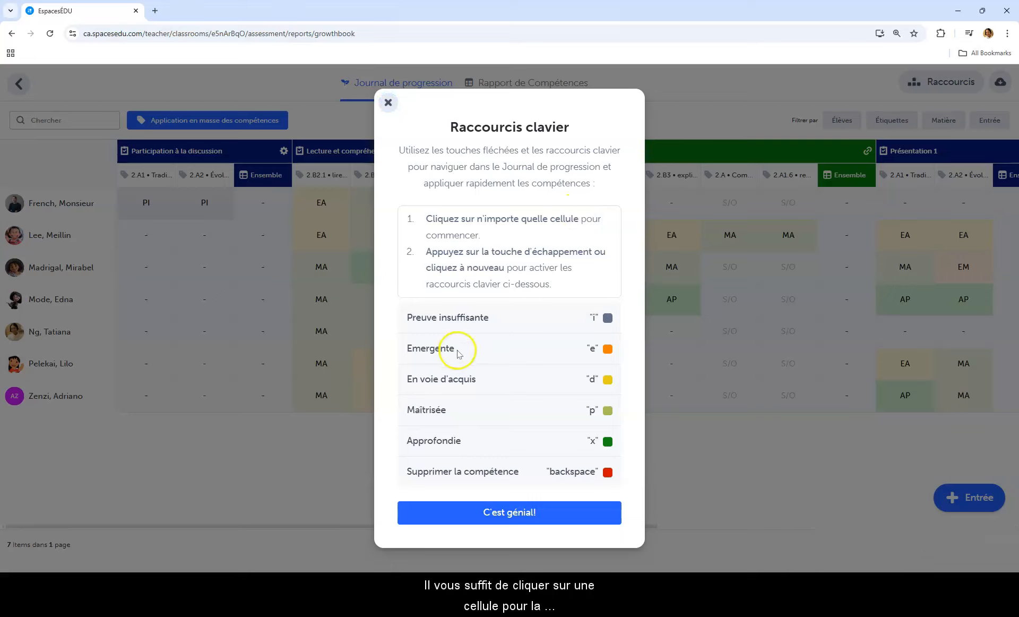
click(445, 514)
click(154, 233)
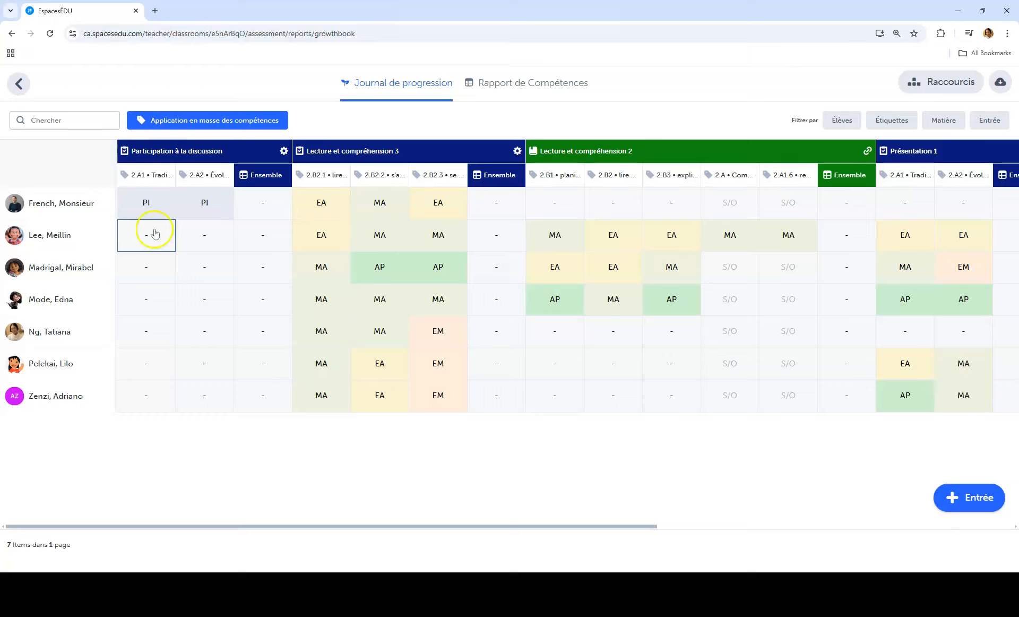
text(MA)
key(Tab)
text(EM)
- Rate the third student Approfondie on 2.A2 and change the second student's 2.A2 level to Approfondie
key(Down)
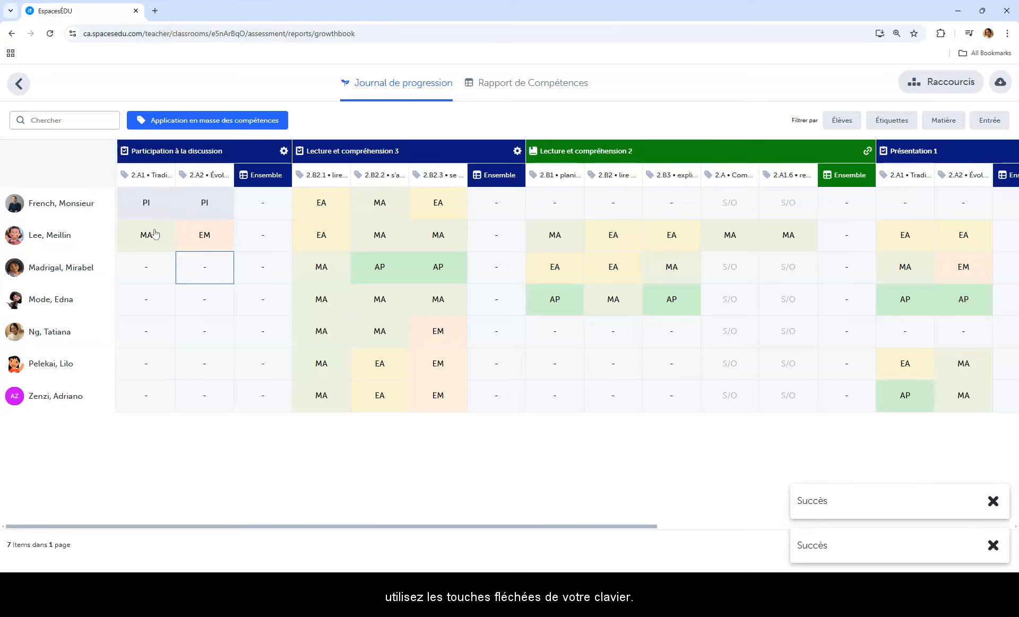
text(AP)
key(Up)
text(AP)
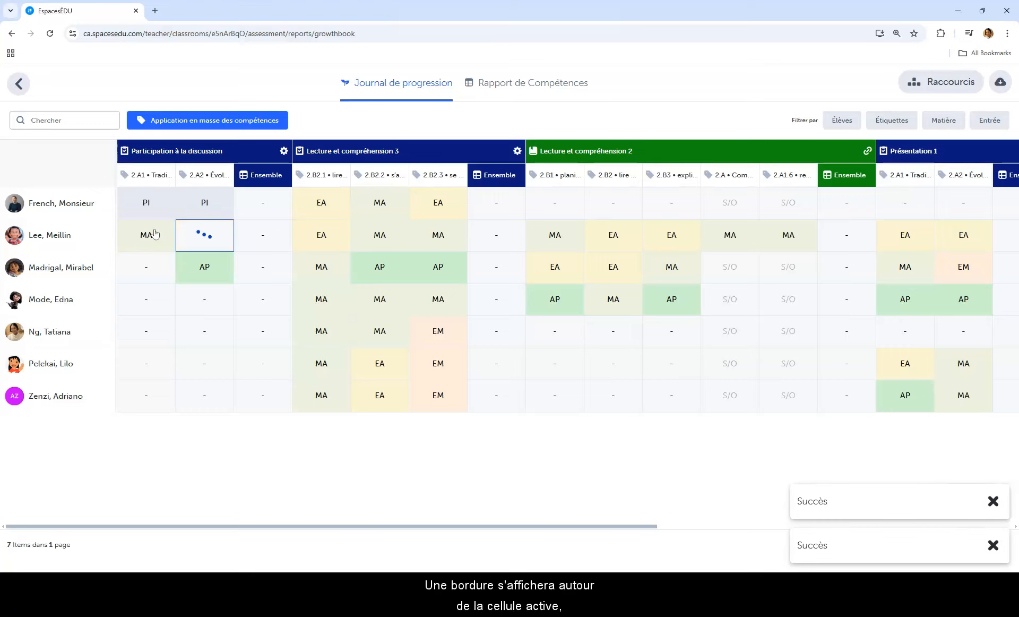
- Set the third student's 2.A1 to Maîtrisée and rate the last four students on 2.A1/2.A2 as EM/EM, PI/PI, AP/PI and EM/EM
key(Down)
key(Left)
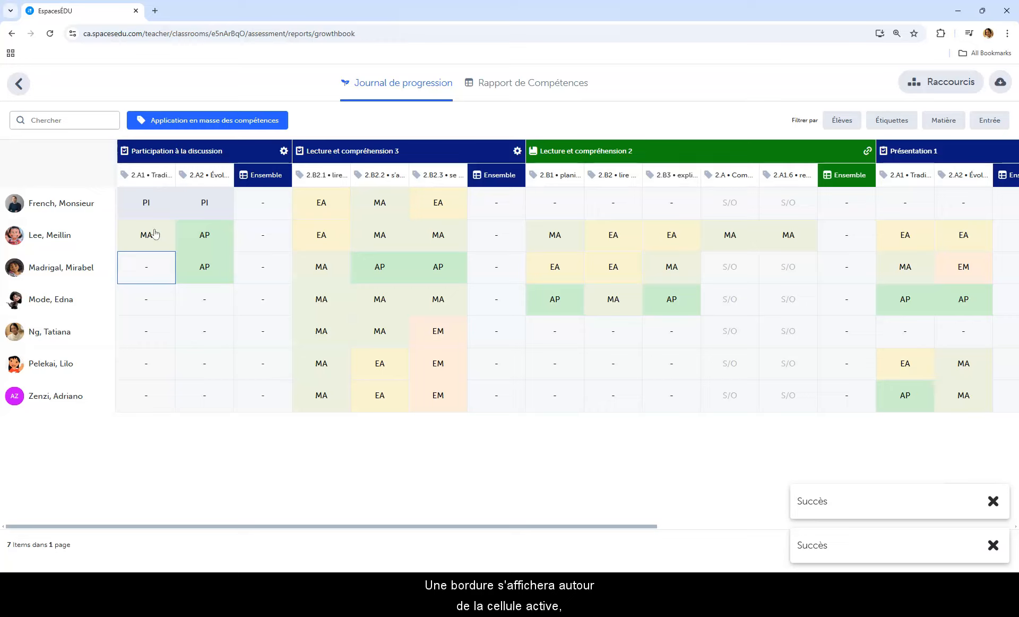
key(Down)
text(EM	EM PI	PI AP	PI EM	EM)
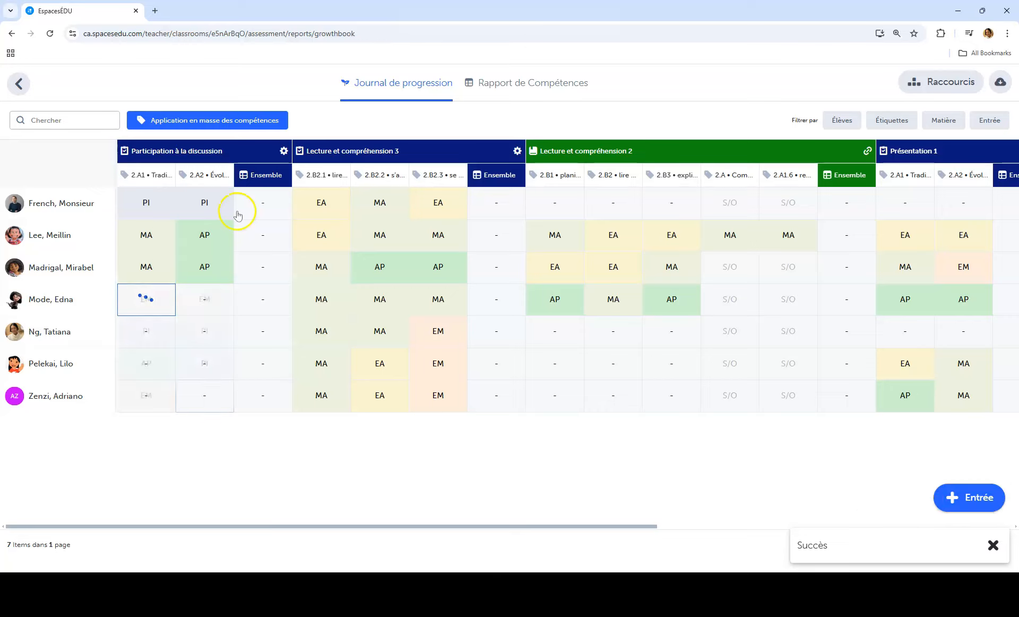
- Open the class's Rapport de Compétences and filter it to show only the second student
click(18, 84)
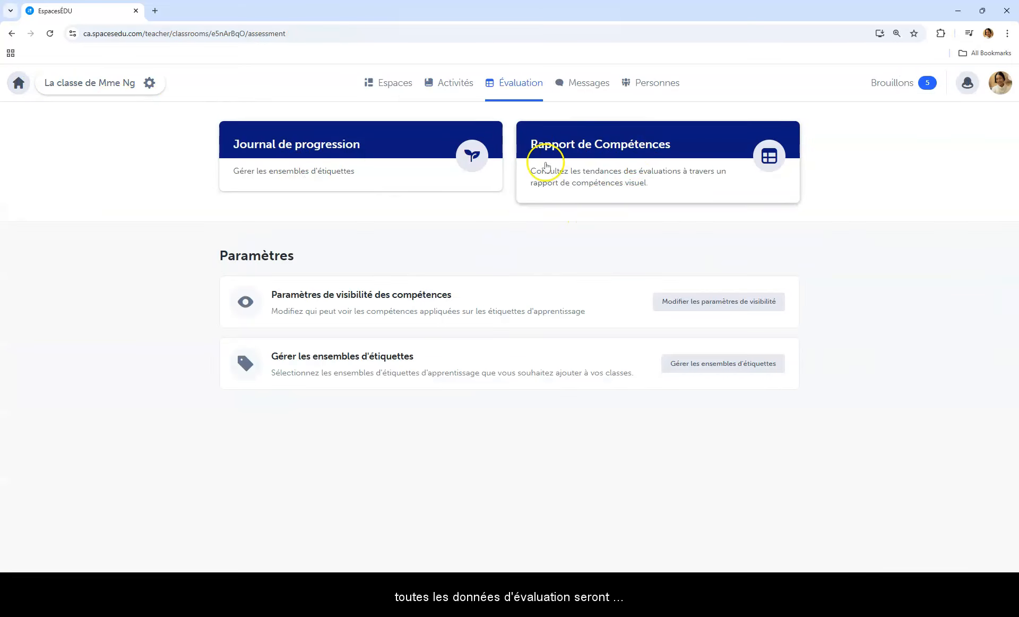
click(592, 161)
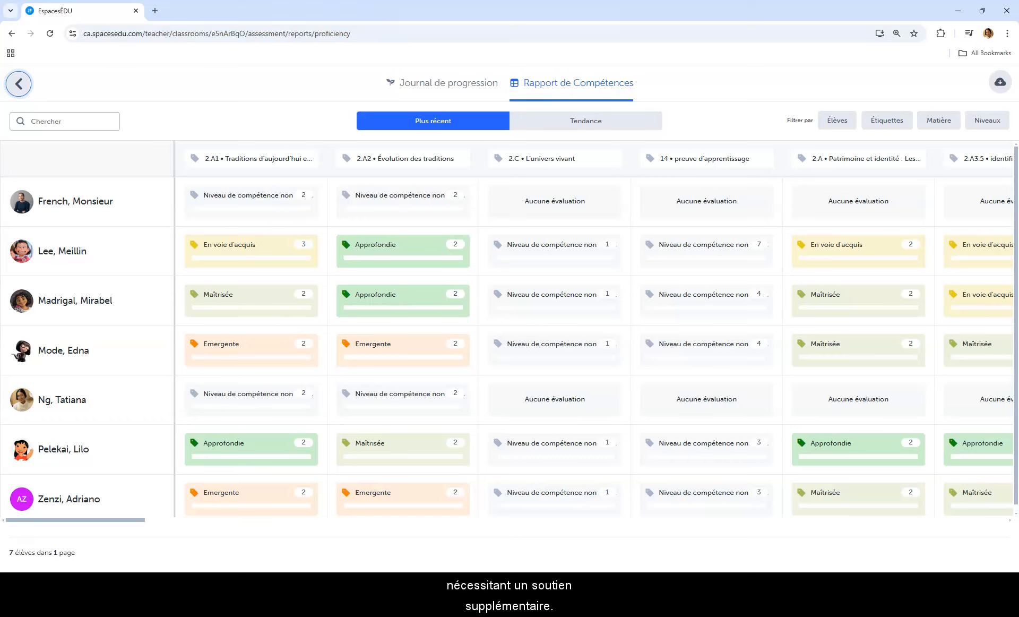
click(837, 121)
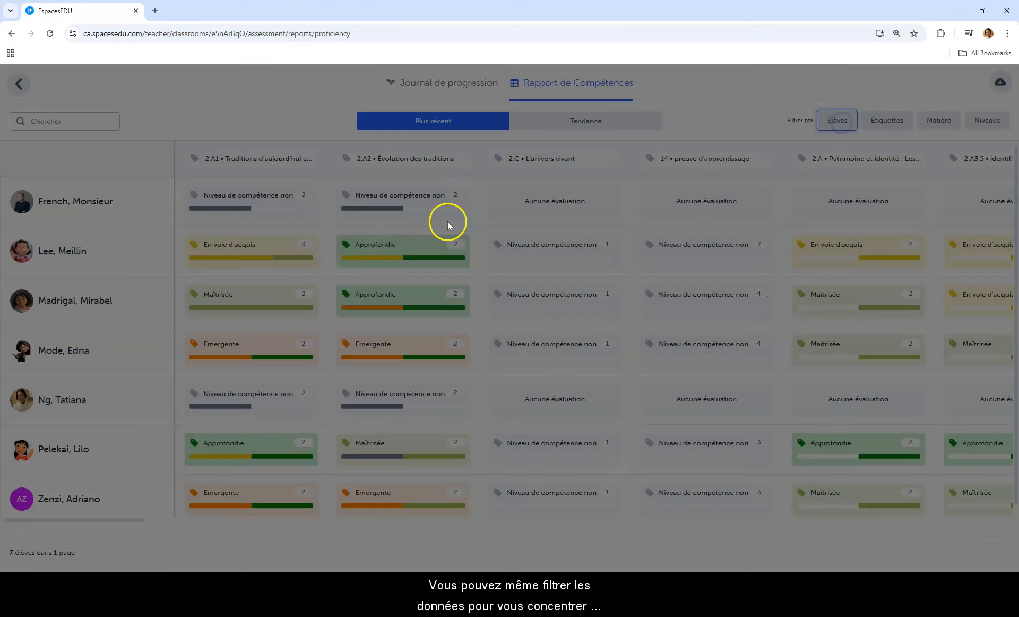
click(432, 283)
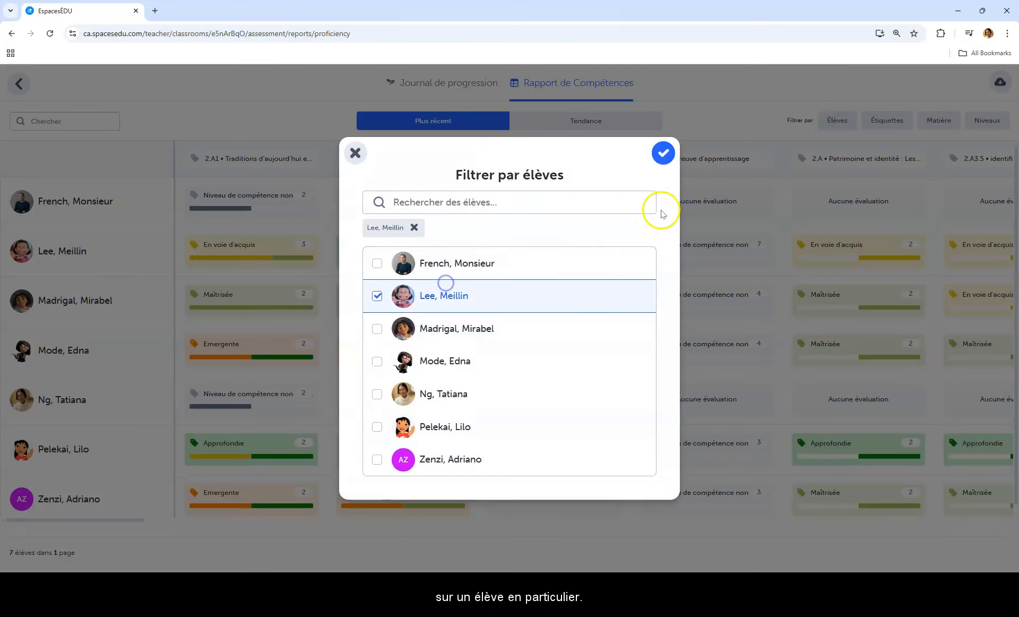
click(663, 154)
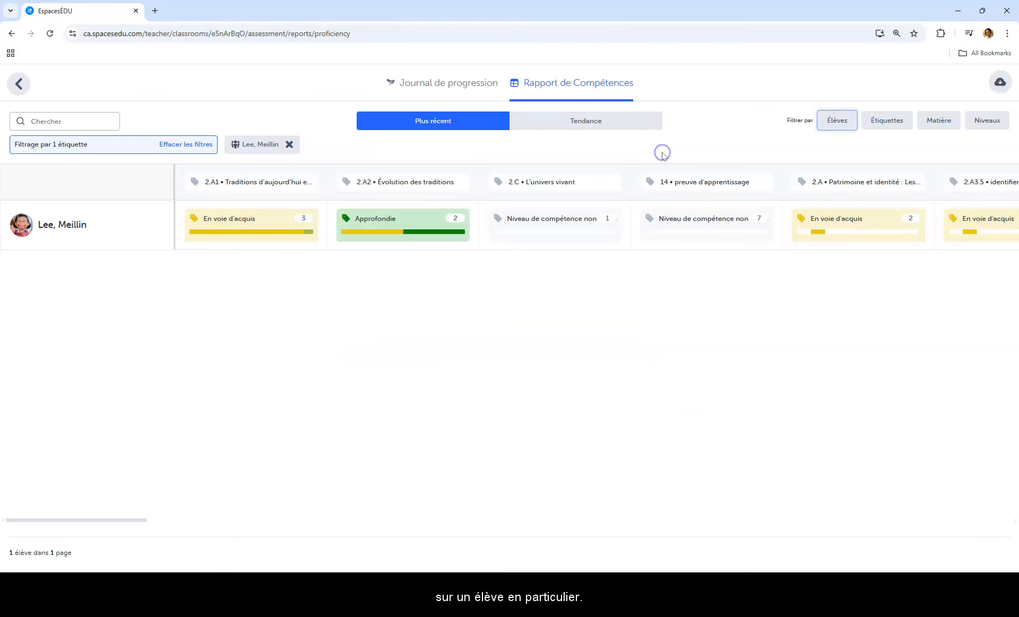
- Compare the Tendance and Plus récent displays, and open the filtered student's evaluations for tag 2.A1
click(574, 119)
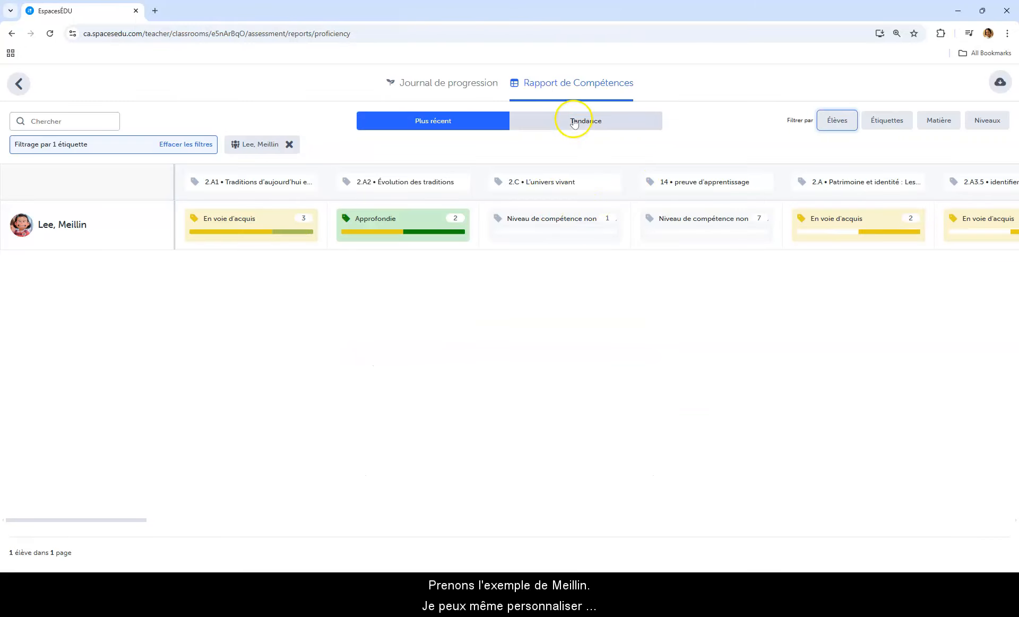
click(455, 119)
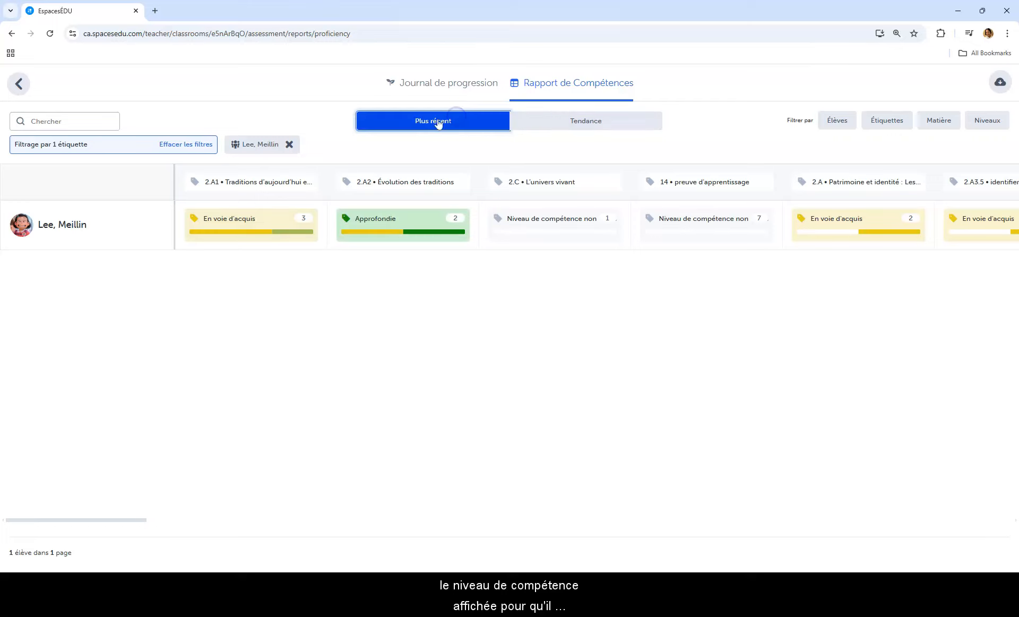
click(286, 226)
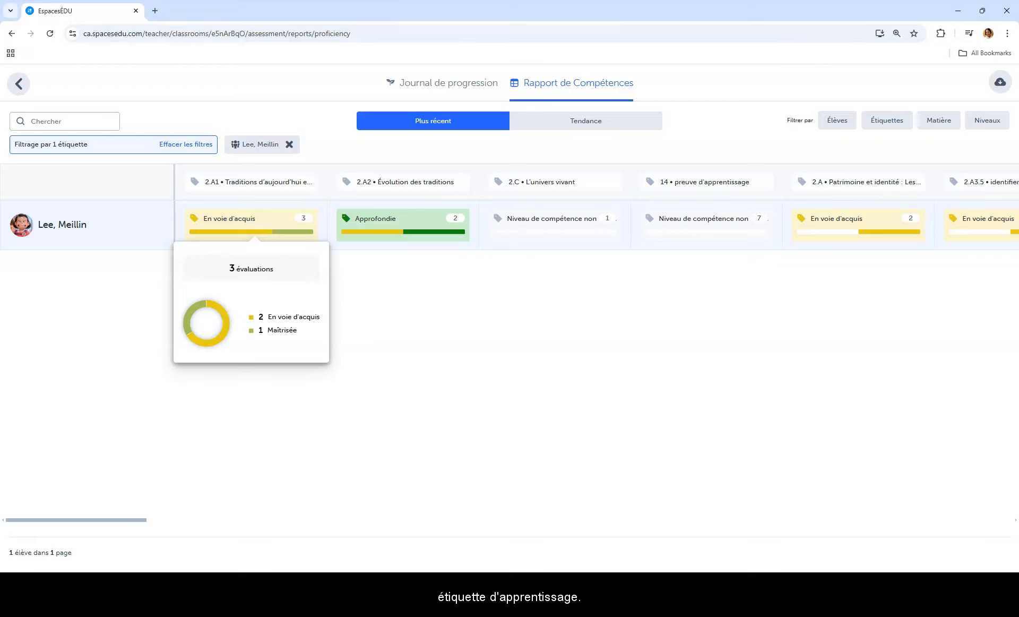
click(286, 225)
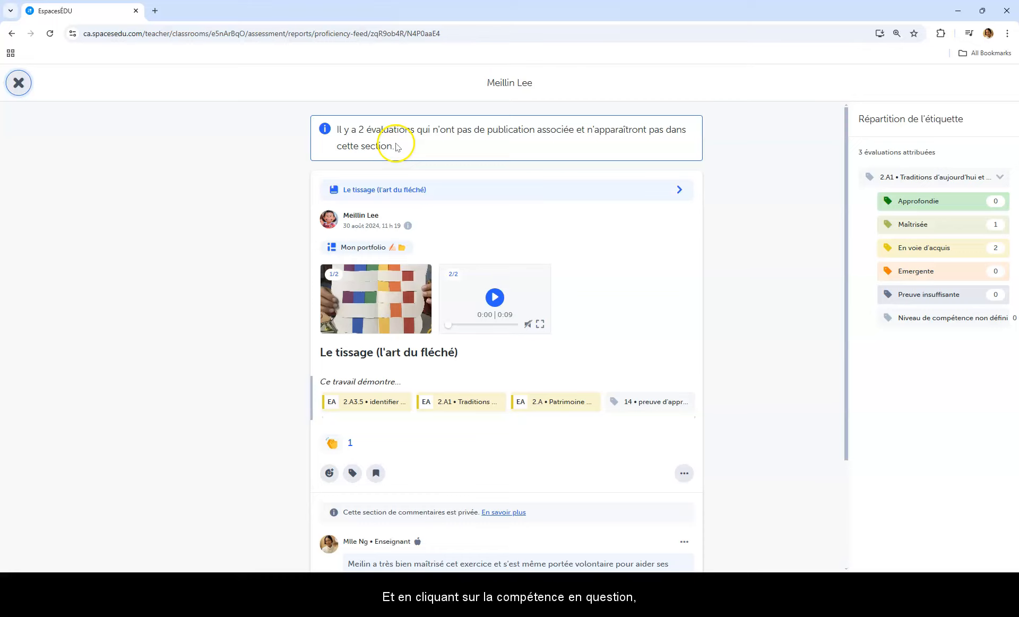
- Read the notice about evaluations without an associated publication and return to the Rapport de Compétences
drag(395, 147, 341, 125)
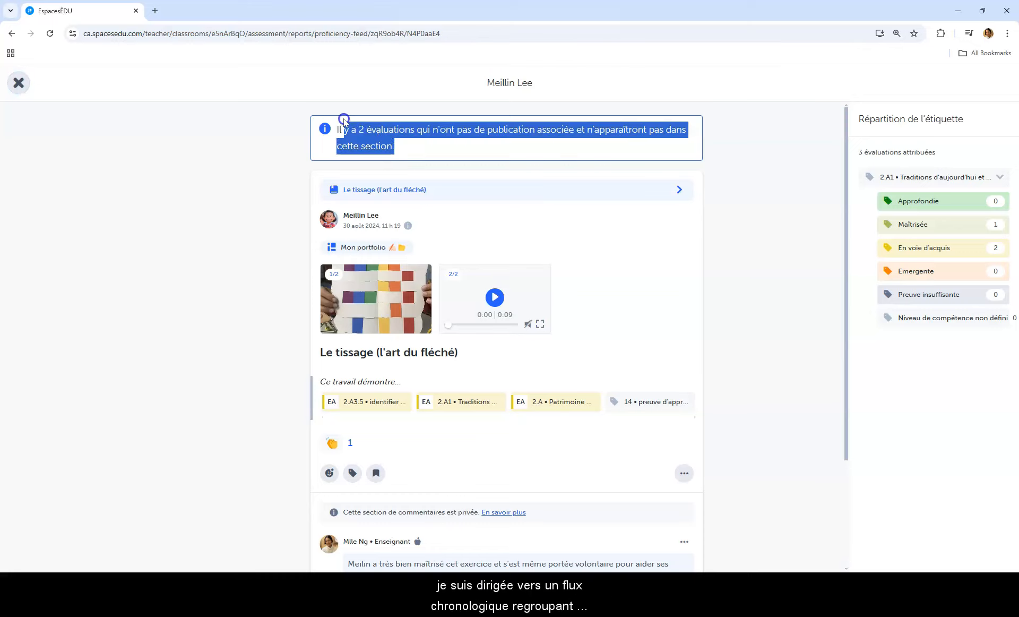
click(481, 150)
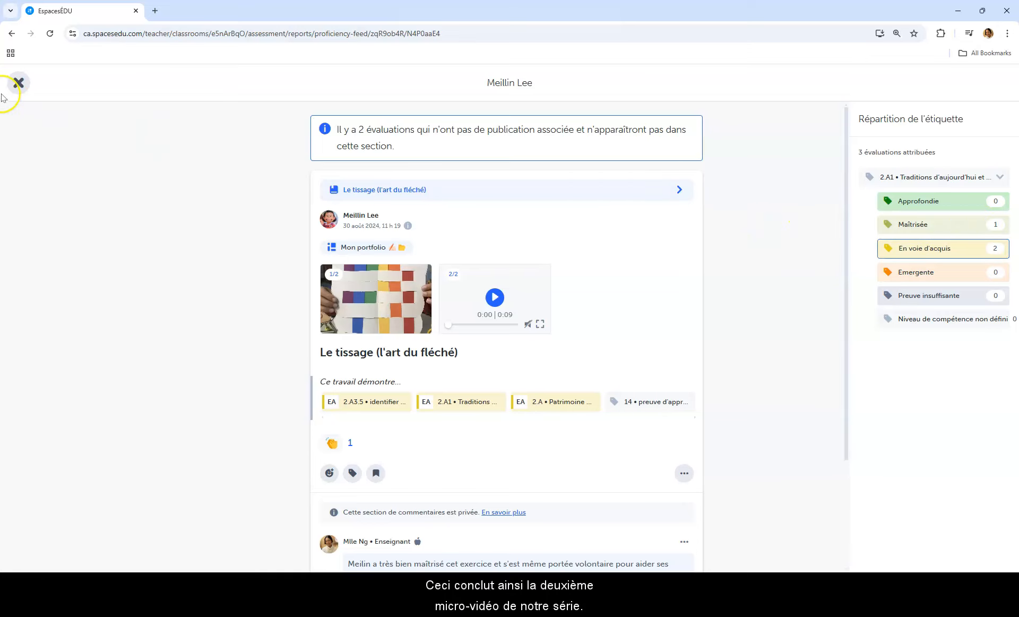
click(19, 82)
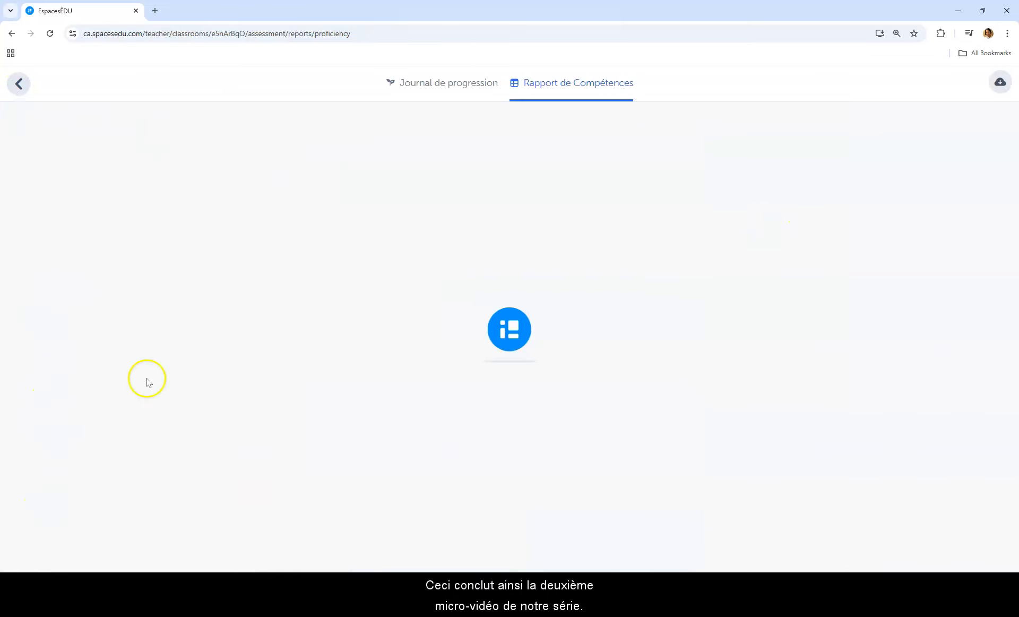